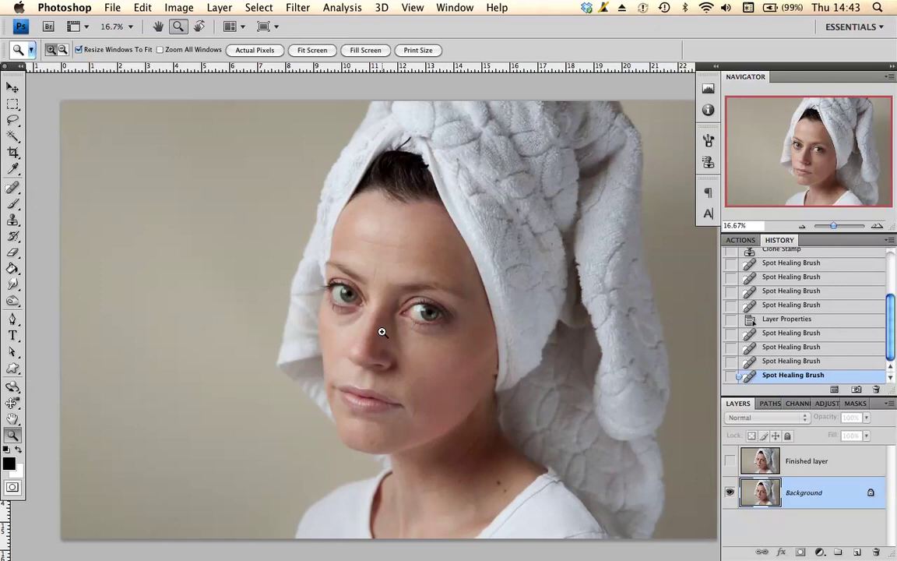
Zoom in twice on the woman's face to 33.3% and scroll to frame it.
{"action": "left_click", "coordinate": [382, 332]}
{"action": "left_click", "coordinate": [382, 332]}
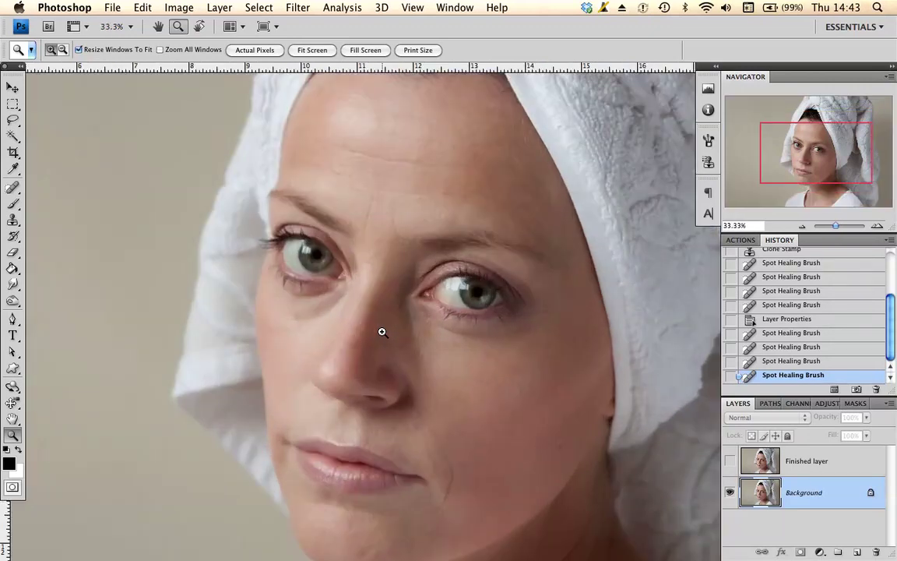
{"action": "scroll", "coordinate": [418, 304], "scroll_direction": "down", "scroll_amount": 3}
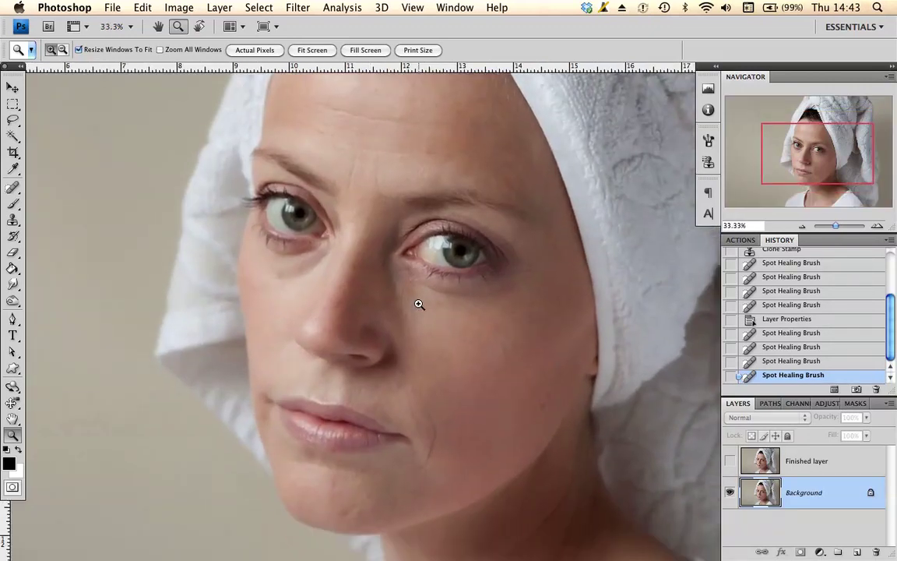
{"action": "scroll", "coordinate": [418, 303], "scroll_direction": "down", "scroll_amount": 2}
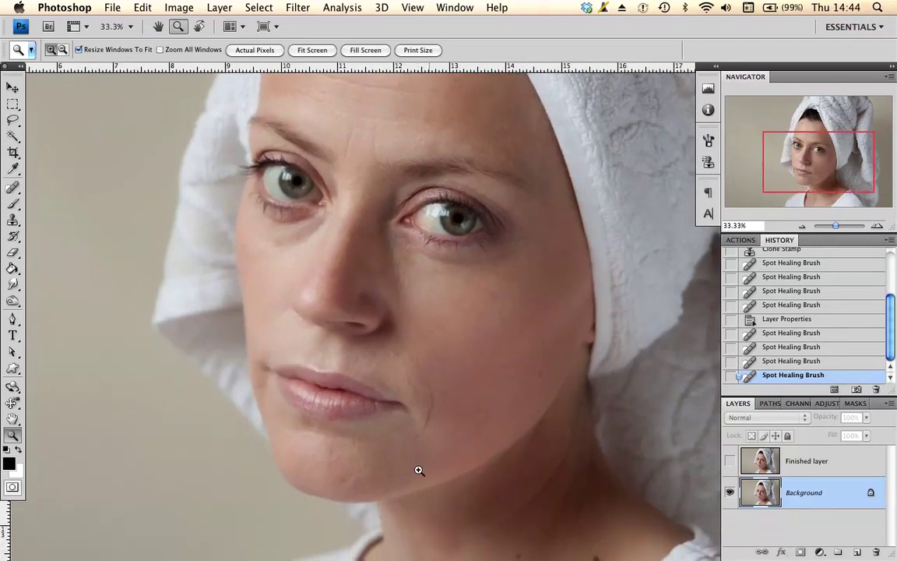
{"action": "scroll", "coordinate": [438, 421], "scroll_direction": "up", "scroll_amount": 1}
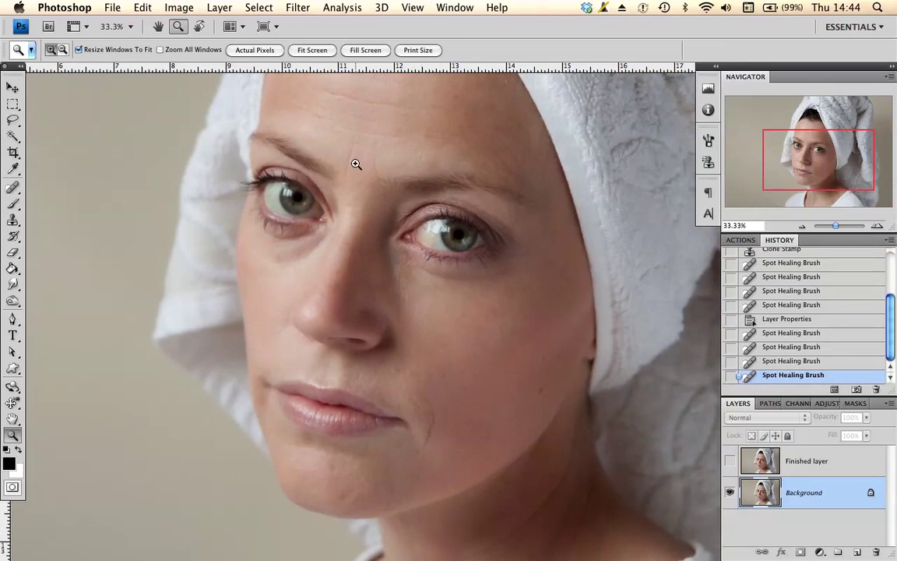
{"action": "scroll", "coordinate": [350, 165], "scroll_direction": "up", "scroll_amount": 3}
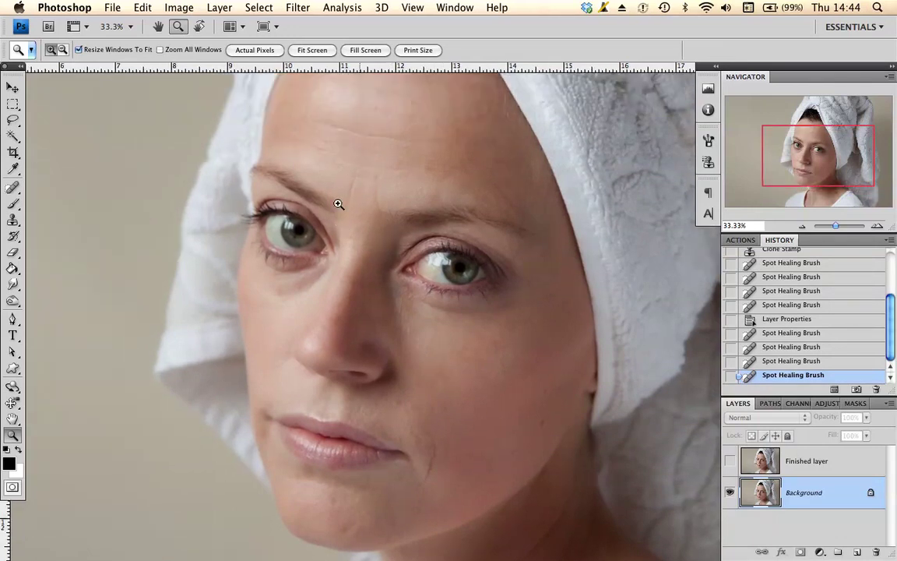
{"action": "scroll", "coordinate": [348, 207], "scroll_direction": "up", "scroll_amount": 5}
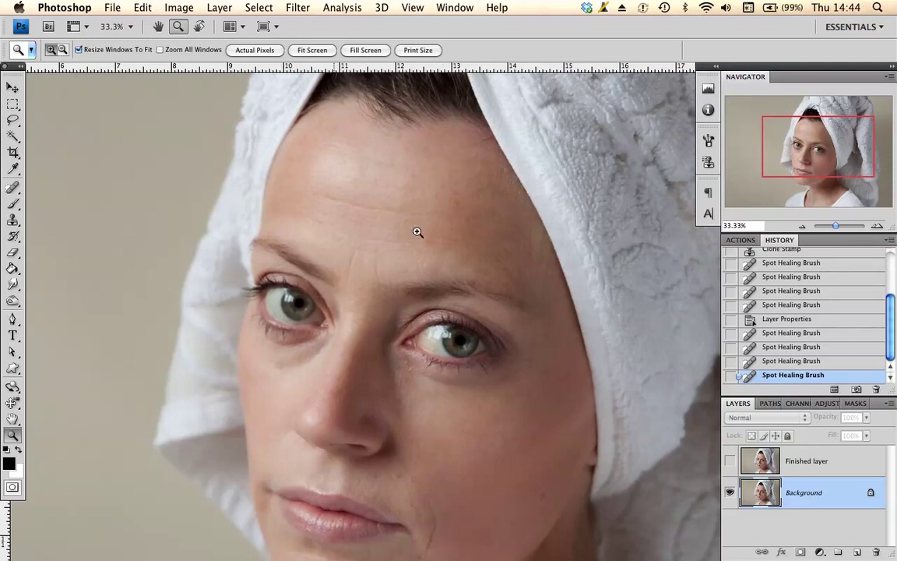
{"action": "scroll", "coordinate": [436, 231], "scroll_direction": "down", "scroll_amount": 2}
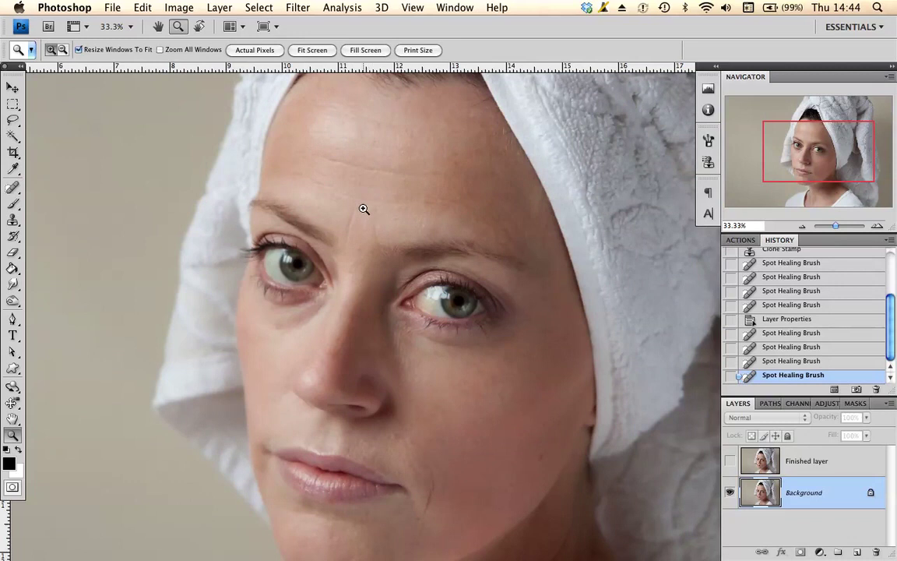
{"action": "scroll", "coordinate": [364, 208], "scroll_direction": "down", "scroll_amount": 3}
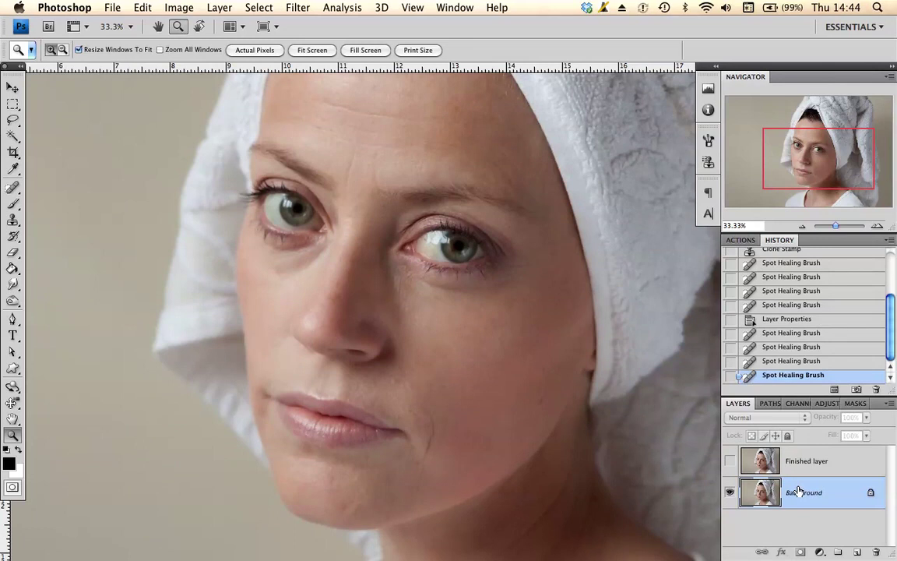
Duplicate the Background layer with Cmd+J and select the Spot Healing Brush Tool.
{"action": "key", "text": "super+j"}
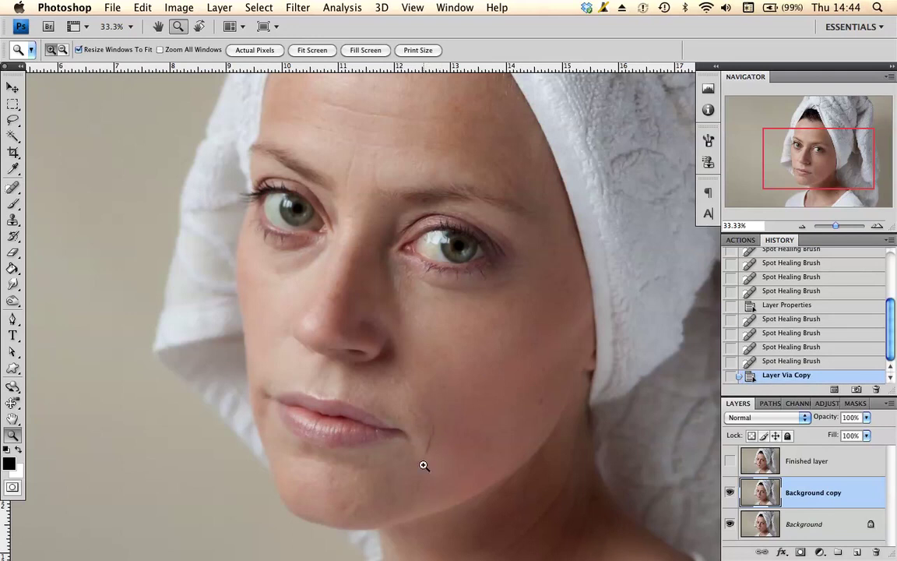
{"action": "left_click", "coordinate": [12, 188]}
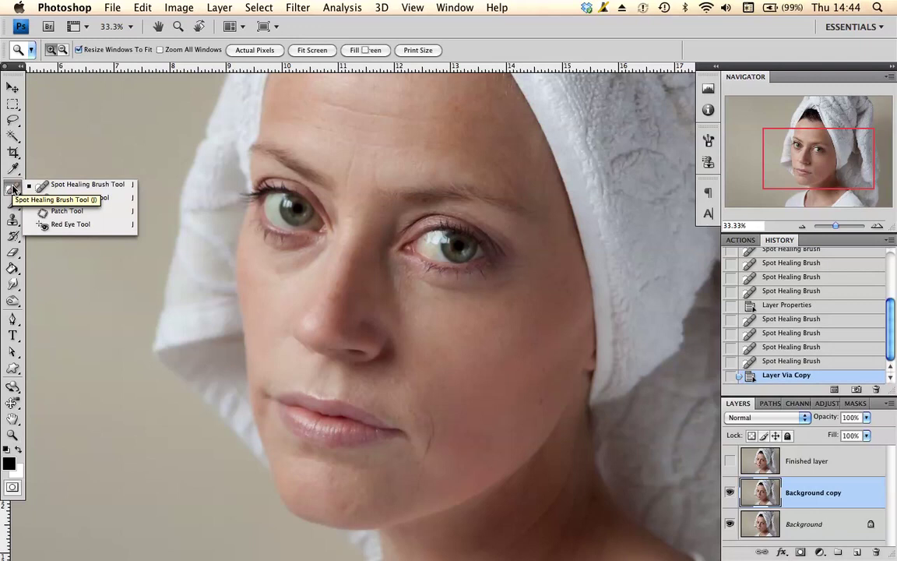
{"action": "left_click", "coordinate": [100, 189]}
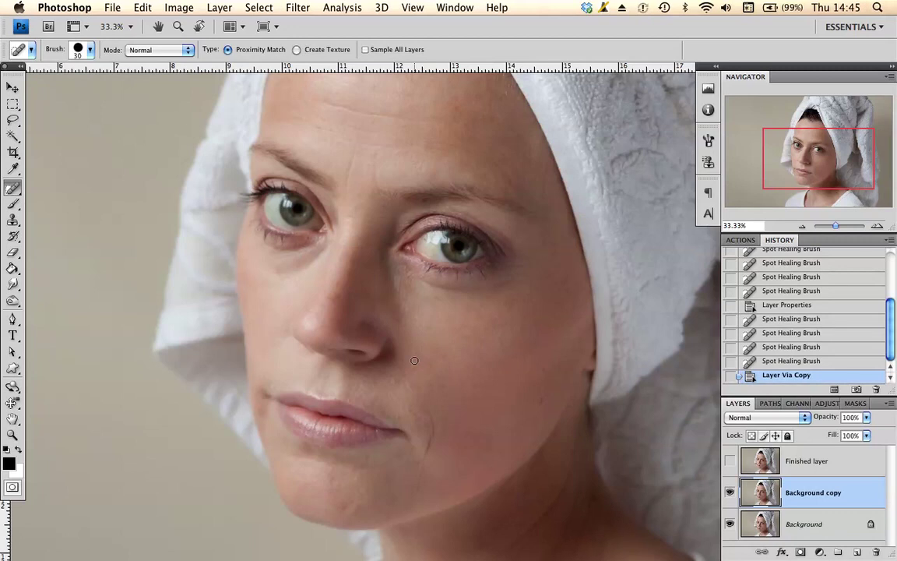
Set the Spot Healing Brush diameter to 34 px in the Brush picker.
{"action": "key", "text": "bracketright"}
{"action": "key", "text": "bracketright"}
{"action": "key", "text": "bracketright"}
{"action": "key", "text": "bracketright"}
{"action": "key", "text": "bracketright"}
{"action": "key", "text": "bracketright"}
{"action": "key", "text": "bracketright"}
{"action": "key", "text": "bracketright"}
{"action": "key", "text": "bracketright"}
{"action": "key", "text": "bracketleft"}
{"action": "key", "text": "bracketleft"}
{"action": "key", "text": "bracketleft"}
{"action": "key", "text": "bracketleft"}
{"action": "key", "text": "bracketleft"}
{"action": "key", "text": "bracketleft"}
{"action": "key", "text": "bracketleft"}
{"action": "key", "text": "bracketleft"}
{"action": "left_click", "coordinate": [112, 7]}
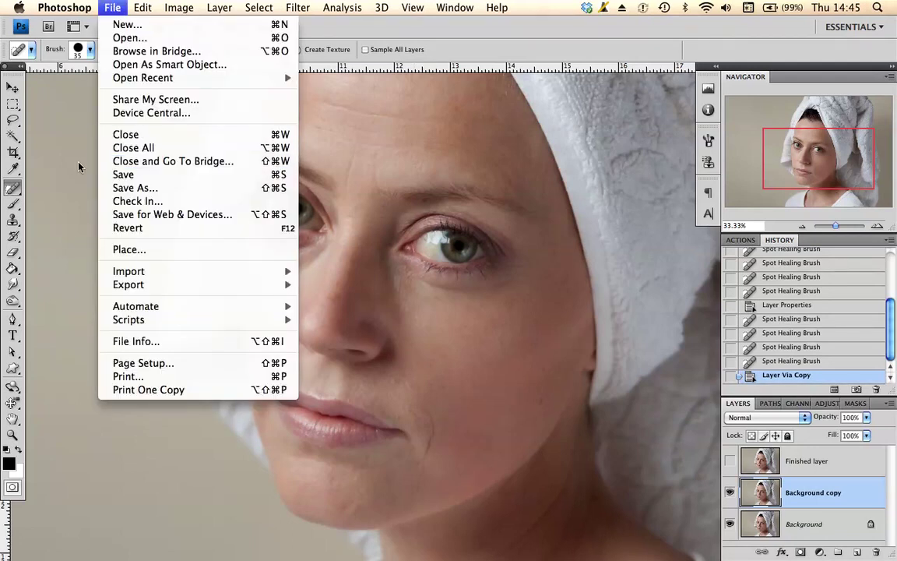
{"action": "left_click", "coordinate": [74, 155]}
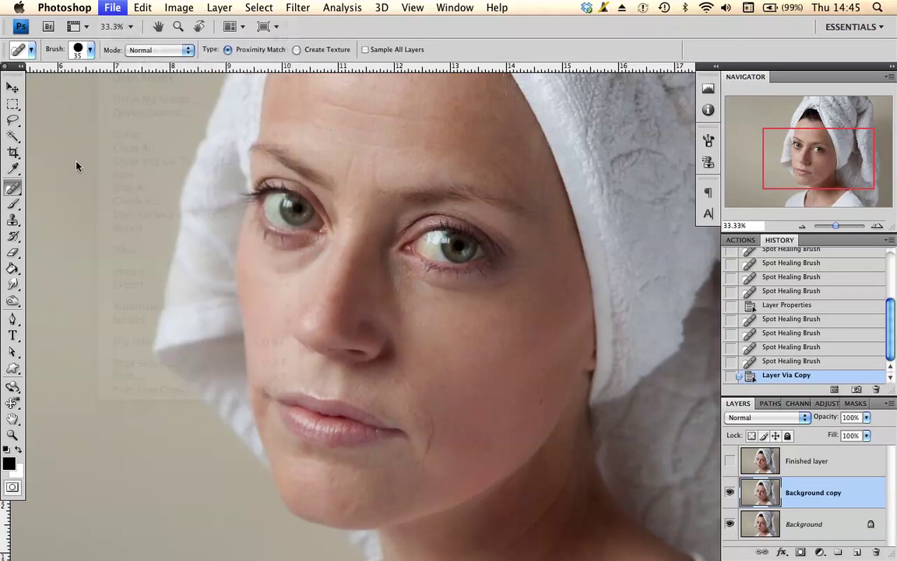
{"action": "left_click", "coordinate": [91, 50]}
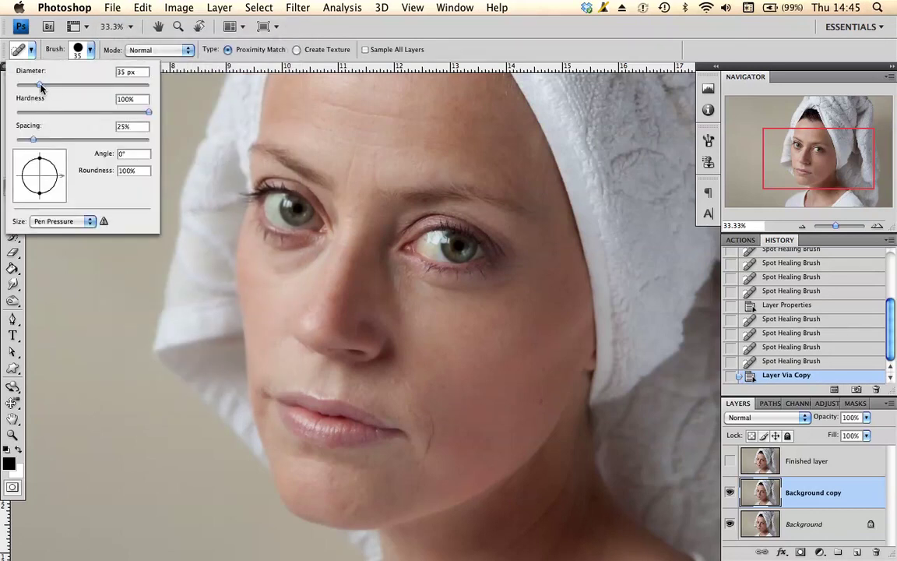
{"action": "left_click_drag", "start_coordinate": [41, 87], "coordinate": [38, 84]}
{"action": "left_click", "coordinate": [88, 49]}
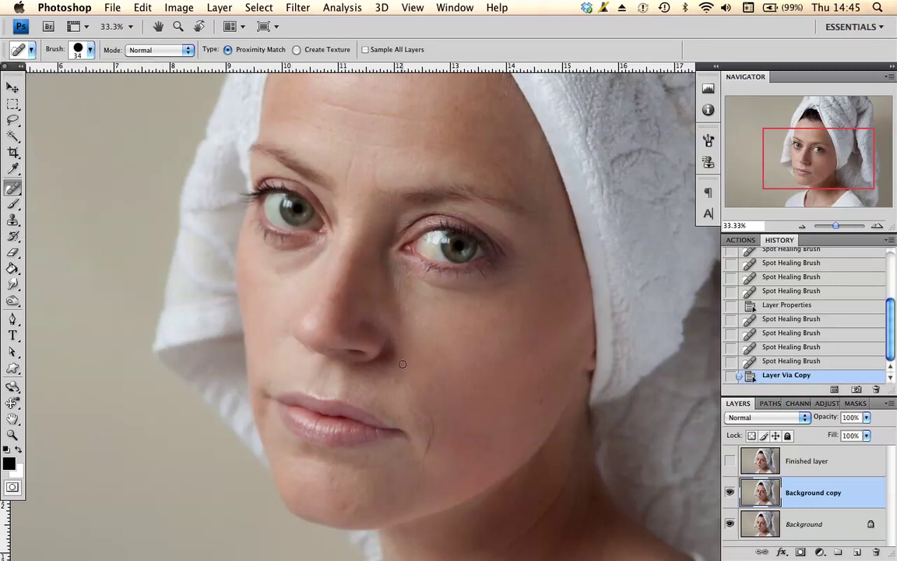
Size the healing brush to 125 px and heal the lower-cheek crease and the mark between the brows.
{"action": "key", "text": "bracketright"}
{"action": "key", "text": "bracketright"}
{"action": "key", "text": "bracketright"}
{"action": "key", "text": "bracketright"}
{"action": "key", "text": "bracketright"}
{"action": "key", "text": "bracketright"}
{"action": "key", "text": "bracketright"}
{"action": "key", "text": "bracketright"}
{"action": "key", "text": "bracketright"}
{"action": "key", "text": "bracketright"}
{"action": "key", "text": "bracketright"}
{"action": "key", "text": "bracketright"}
{"action": "key", "text": "bracketright"}
{"action": "key", "text": "bracketleft"}
{"action": "key", "text": "bracketleft"}
{"action": "key", "text": "bracketleft"}
{"action": "key", "text": "bracketleft"}
{"action": "key", "text": "bracketleft"}
{"action": "key", "text": "bracketleft"}
{"action": "key", "text": "bracketleft"}
{"action": "key", "text": "bracketleft"}
{"action": "key", "text": "bracketleft"}
{"action": "key", "text": "bracketleft"}
{"action": "key", "text": "bracketleft"}
{"action": "key", "text": "bracketleft"}
{"action": "key", "text": "bracketleft"}
{"action": "mouse_move", "coordinate": [424, 400]}
{"action": "left_mouse_down"}
{"action": "mouse_move", "coordinate": [433, 422]}
{"action": "mouse_move", "coordinate": [421, 475]}
{"action": "left_mouse_up"}
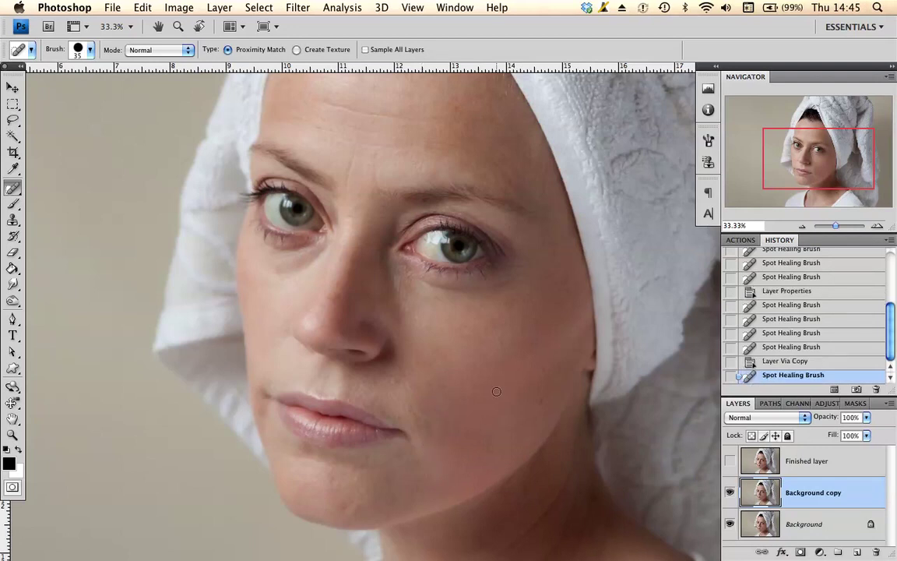
{"action": "scroll", "coordinate": [366, 288], "scroll_direction": "up", "scroll_amount": 2}
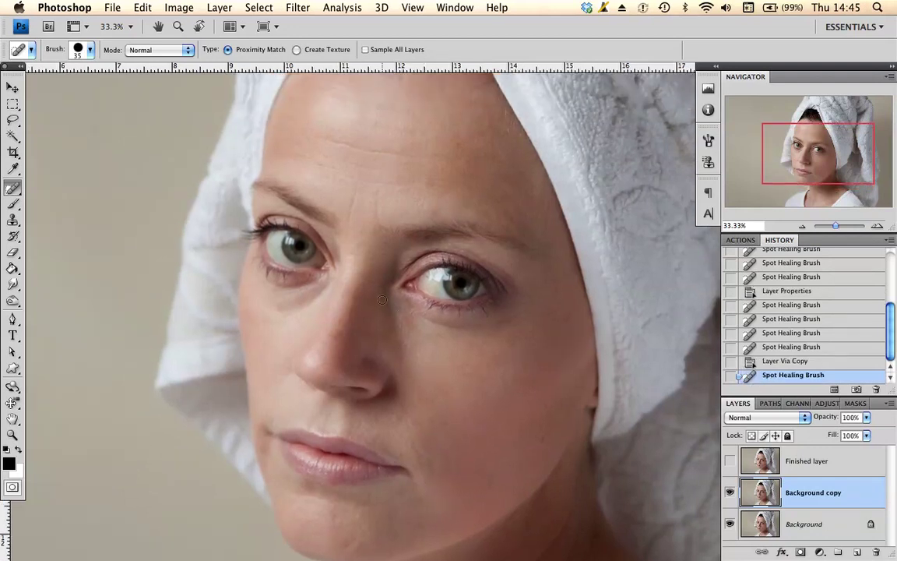
{"action": "mouse_move", "coordinate": [346, 227]}
{"action": "left_mouse_down"}
{"action": "mouse_move", "coordinate": [355, 185]}
{"action": "mouse_move", "coordinate": [376, 188]}
{"action": "mouse_move", "coordinate": [378, 221]}
{"action": "left_mouse_up"}
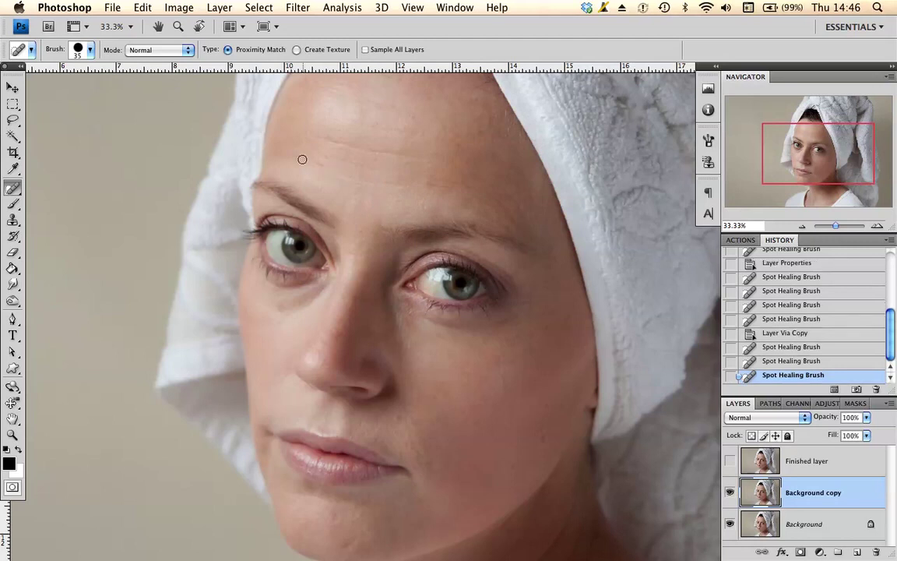
Heal five more forehead spots and lines, including one above the image-right eyebrow.
{"action": "left_click_drag", "start_coordinate": [294, 155], "coordinate": [410, 185]}
{"action": "mouse_move", "coordinate": [267, 145]}
{"action": "left_mouse_down"}
{"action": "mouse_move", "coordinate": [322, 154]}
{"action": "mouse_move", "coordinate": [354, 153]}
{"action": "mouse_move", "coordinate": [322, 138]}
{"action": "mouse_move", "coordinate": [436, 148]}
{"action": "left_mouse_up"}
{"action": "mouse_move", "coordinate": [342, 156]}
{"action": "left_mouse_down"}
{"action": "mouse_move", "coordinate": [357, 154]}
{"action": "mouse_move", "coordinate": [354, 183]}
{"action": "mouse_move", "coordinate": [428, 185]}
{"action": "left_mouse_up"}
{"action": "left_click_drag", "start_coordinate": [351, 156], "coordinate": [354, 154]}
{"action": "left_click_drag", "start_coordinate": [416, 184], "coordinate": [421, 186]}
{"action": "scroll", "coordinate": [450, 185], "scroll_direction": "right", "scroll_amount": 3}
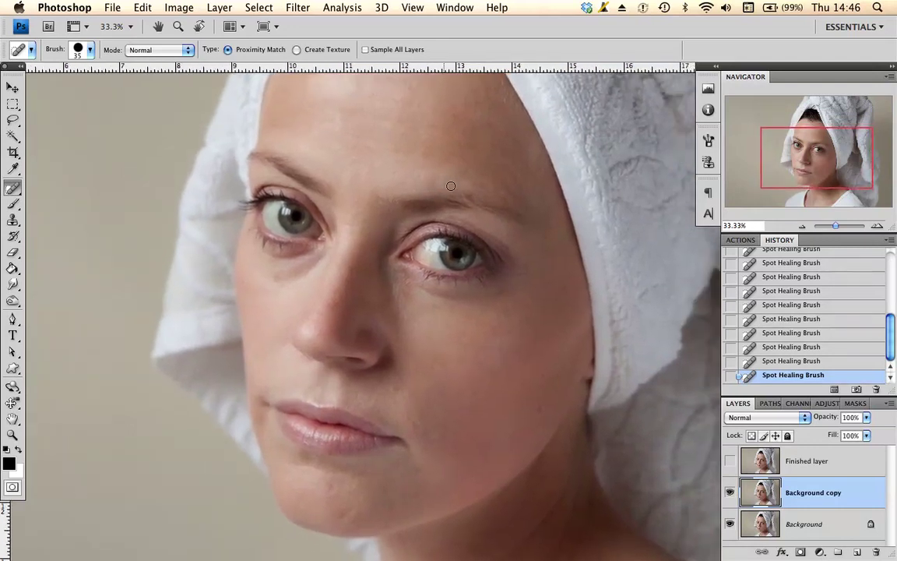
{"action": "scroll", "coordinate": [450, 185], "scroll_direction": "up", "scroll_amount": 2}
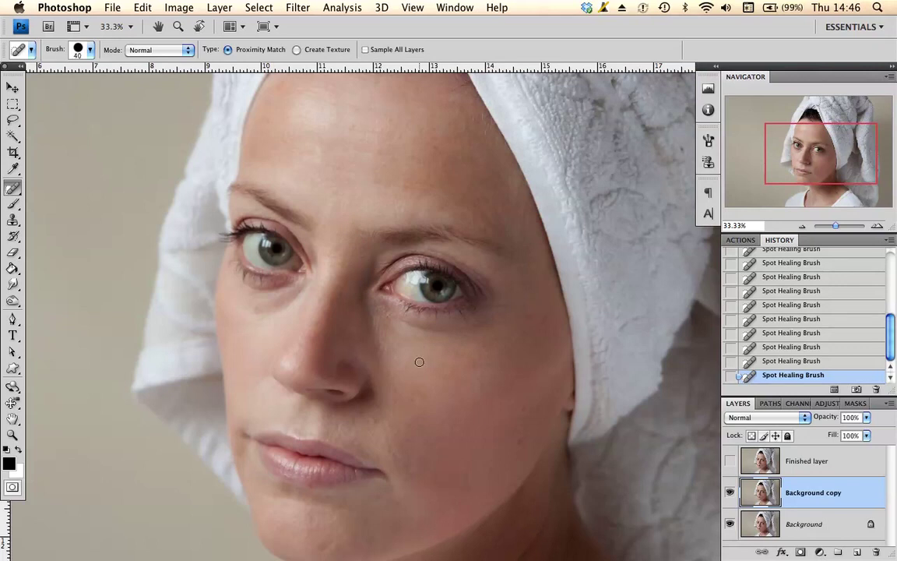
{"action": "left_click", "coordinate": [7, 221]}
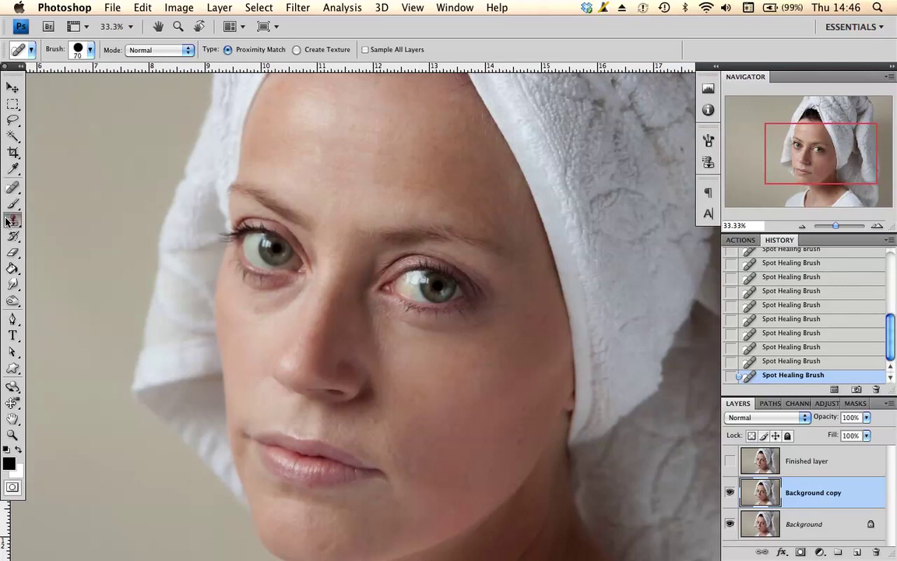
Set the Clone Stamp to Lighten mode at 54% opacity and shrink the brush to 100 px.
{"action": "left_click", "coordinate": [170, 50]}
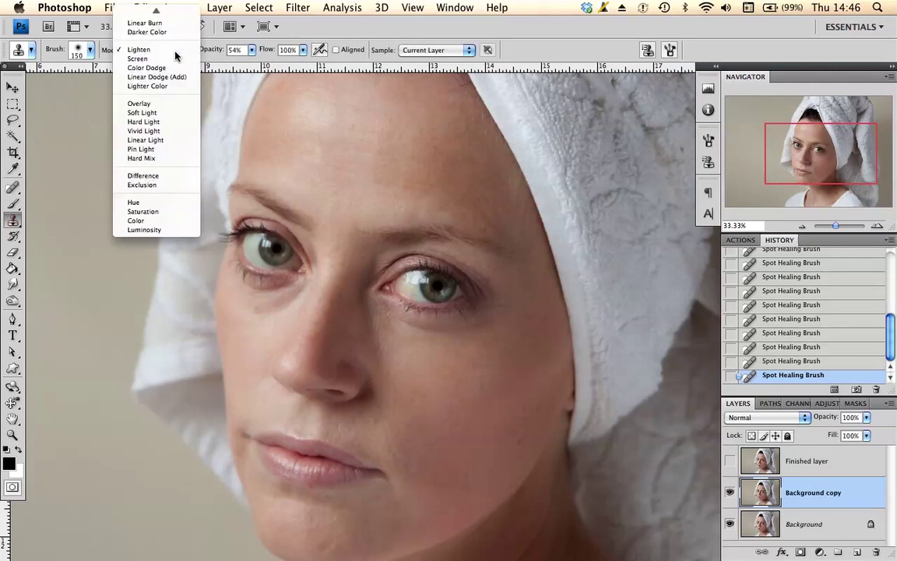
{"action": "left_click", "coordinate": [175, 51]}
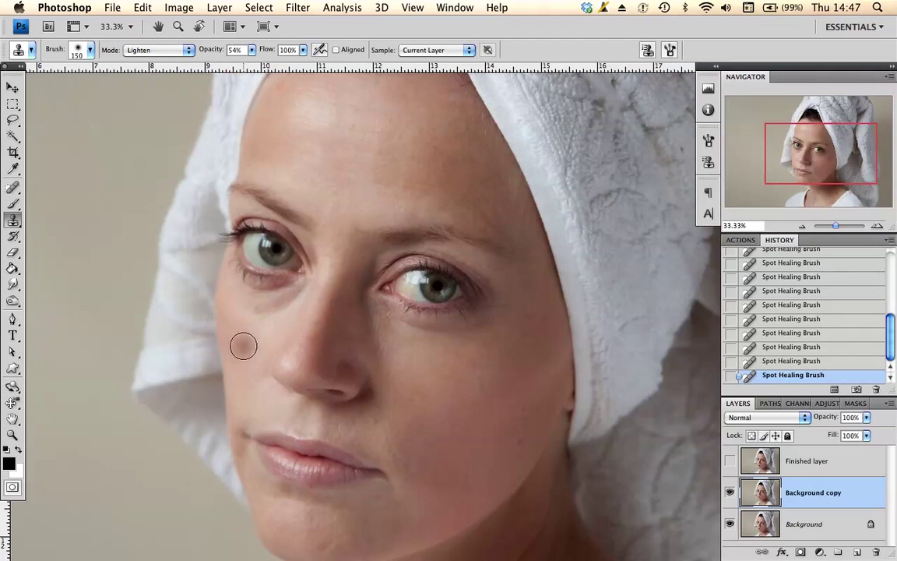
{"action": "key", "text": "Caps_Lock"}
{"action": "key", "text": "Caps_Lock"}
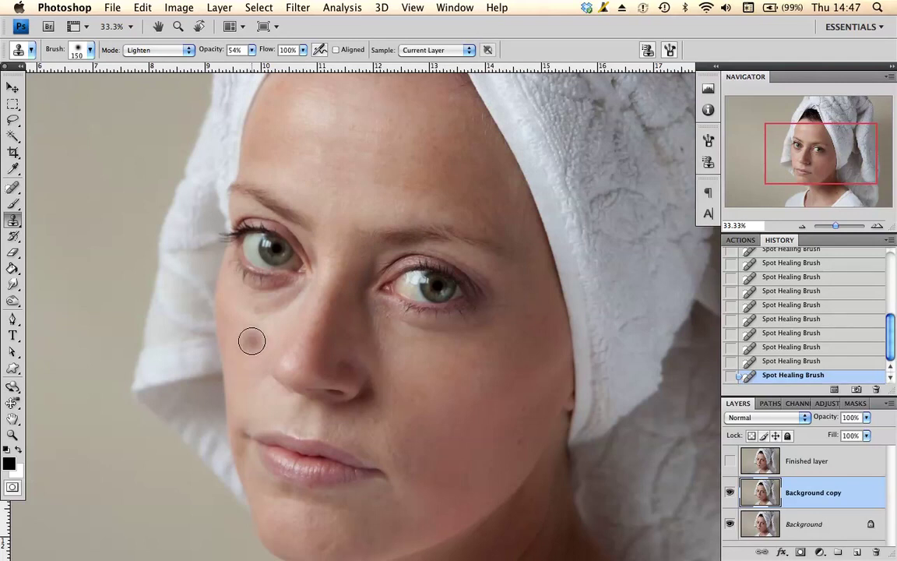
{"action": "key", "text": "Caps_Lock"}
{"action": "key", "text": "Caps_Lock"}
{"action": "key", "text": "Caps_Lock"}
{"action": "key", "text": "Caps_Lock"}
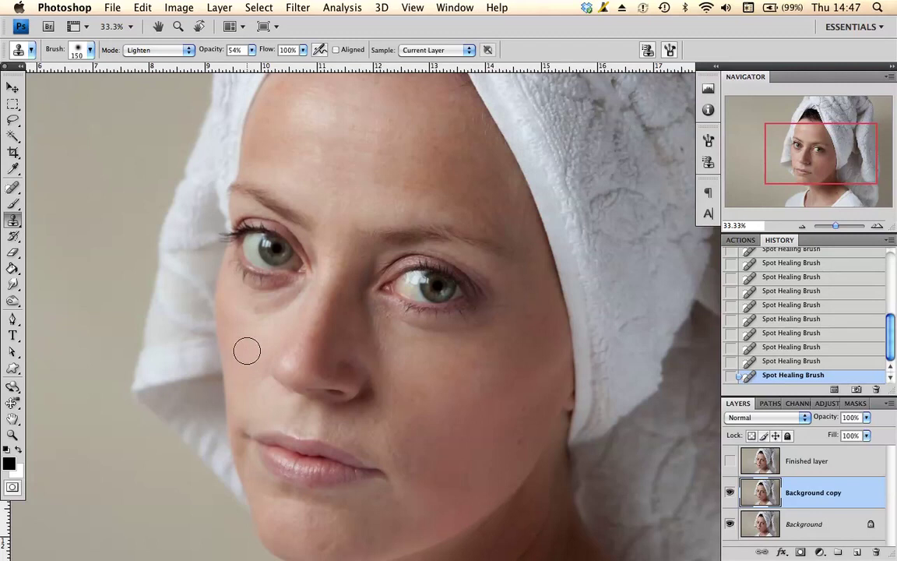
{"action": "key", "text": "bracketleft"}
{"action": "key", "text": "bracketleft"}
Clone lighter skin over the shadow under the image-left eye with three strokes.
{"action": "left_click_drag", "start_coordinate": [302, 289], "coordinate": [266, 307]}
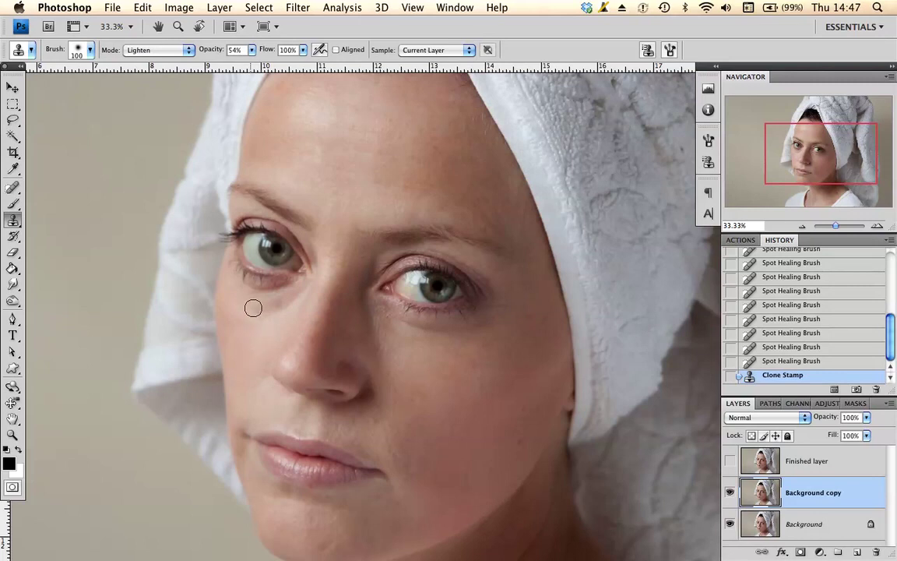
{"action": "left_click_drag", "start_coordinate": [253, 309], "coordinate": [317, 281]}
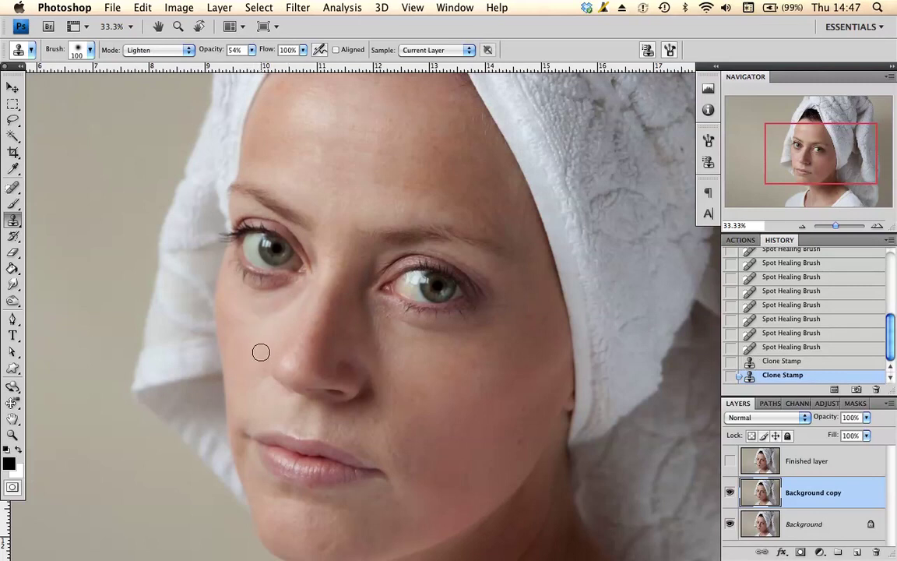
{"action": "mouse_move", "coordinate": [290, 301]}
{"action": "left_mouse_down"}
{"action": "mouse_move", "coordinate": [301, 286]}
{"action": "mouse_move", "coordinate": [274, 310]}
{"action": "left_mouse_up"}
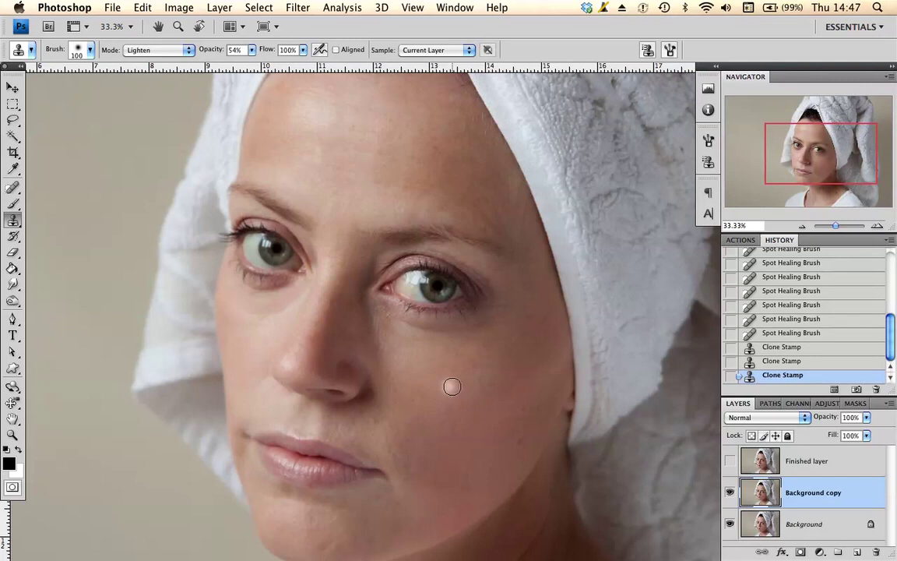
Resample skin from the right cheek twice and lighten the shadow under the right eye.
{"action": "left_click", "coordinate": [449, 375], "text": "alt"}
{"action": "mouse_move", "coordinate": [406, 327]}
{"action": "left_mouse_down"}
{"action": "mouse_move", "coordinate": [423, 328]}
{"action": "mouse_move", "coordinate": [399, 297]}
{"action": "mouse_move", "coordinate": [444, 288]}
{"action": "mouse_move", "coordinate": [492, 315]}
{"action": "left_mouse_up"}
{"action": "left_click", "coordinate": [420, 380], "text": "alt"}
{"action": "mouse_move", "coordinate": [411, 323]}
{"action": "left_mouse_down"}
{"action": "mouse_move", "coordinate": [444, 330]}
{"action": "mouse_move", "coordinate": [486, 316]}
{"action": "mouse_move", "coordinate": [475, 329]}
{"action": "left_mouse_up"}
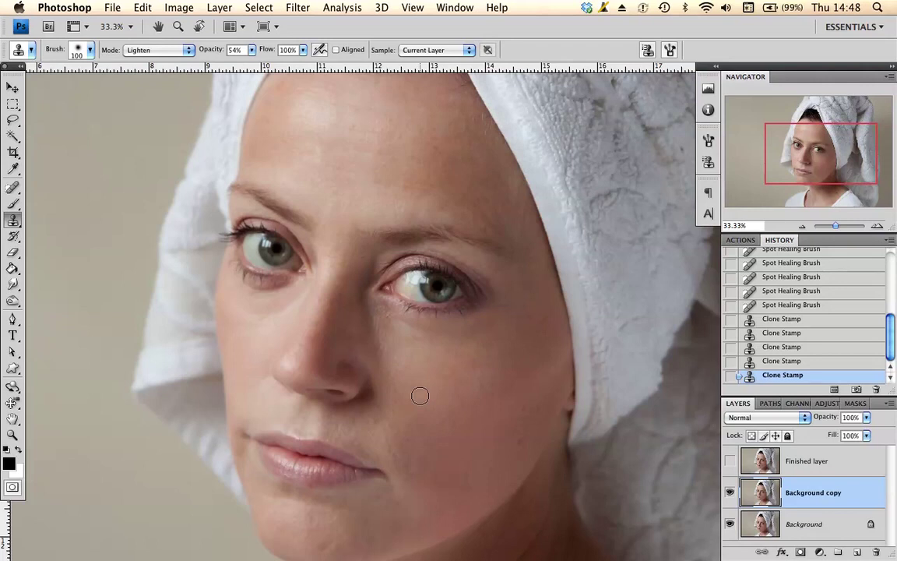
Hide Background copy to show the original photo, zoomed out to 16.67%.
{"action": "scroll", "coordinate": [420, 396], "scroll_direction": "down", "scroll_amount": 1}
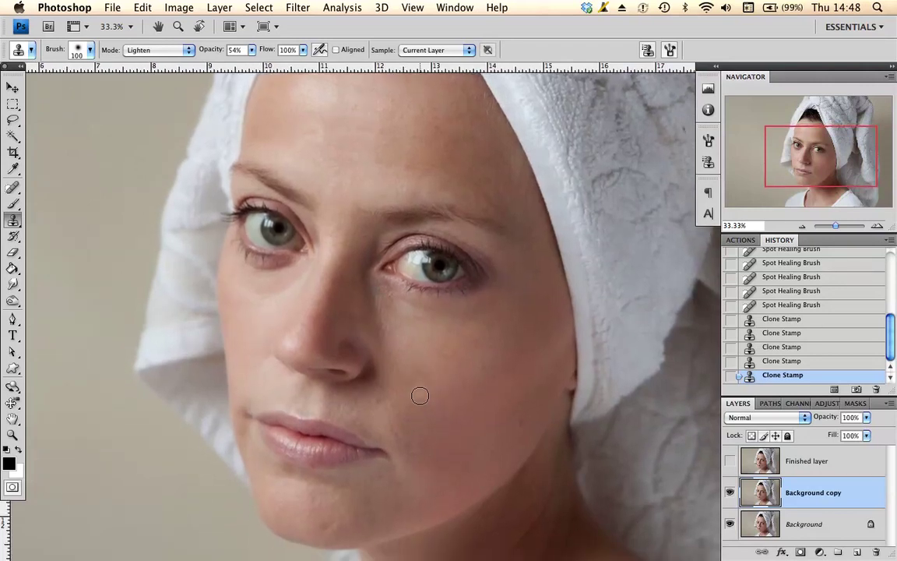
{"action": "scroll", "coordinate": [420, 396], "scroll_direction": "up", "scroll_amount": 2}
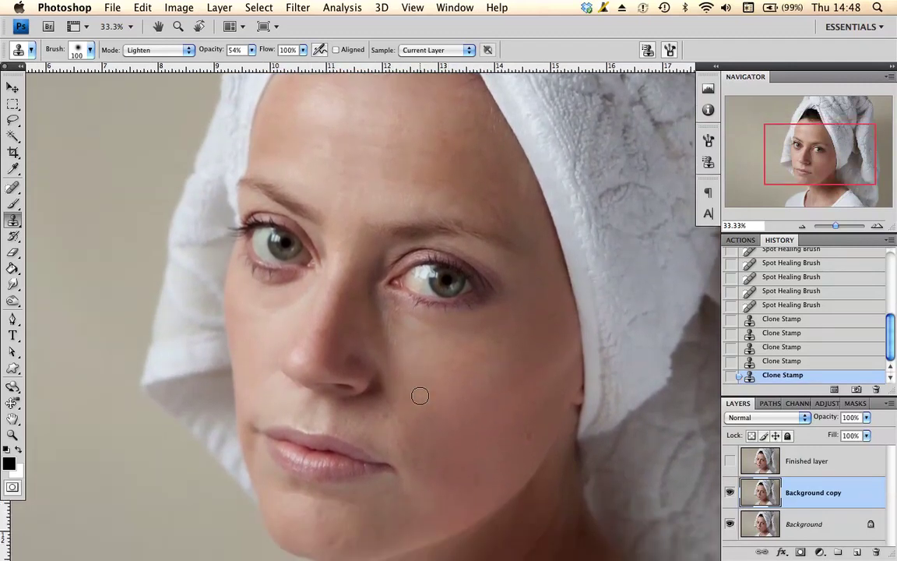
{"action": "scroll", "coordinate": [420, 396], "scroll_direction": "down", "scroll_amount": 3}
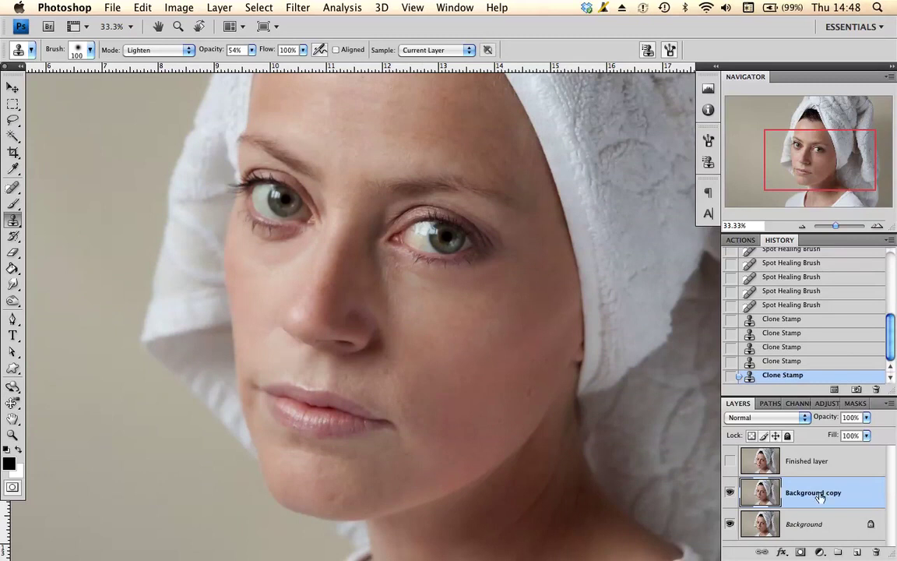
{"action": "left_click", "coordinate": [730, 492]}
{"action": "left_click", "coordinate": [730, 493]}
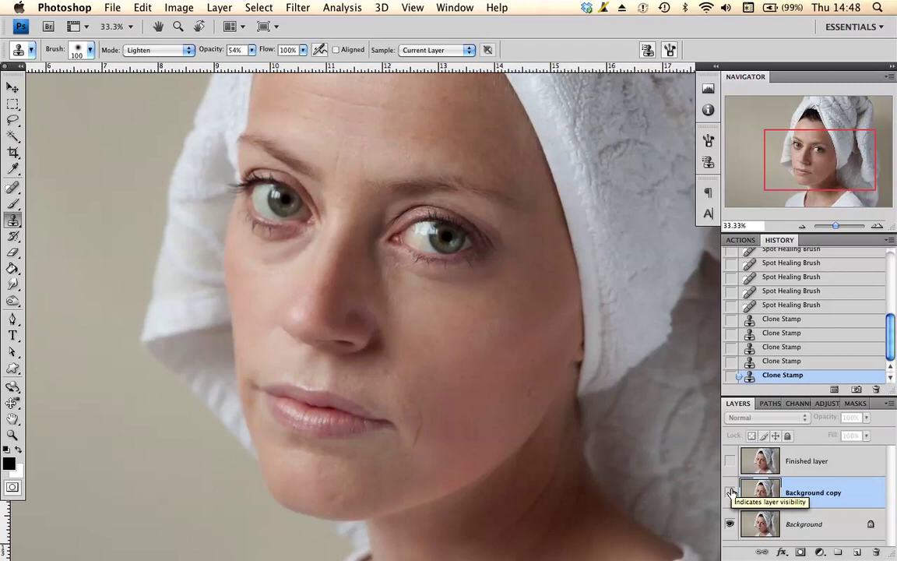
{"action": "left_click", "coordinate": [14, 436]}
{"action": "left_click", "coordinate": [309, 375], "text": "alt"}
{"action": "left_click", "coordinate": [308, 376], "text": "alt"}
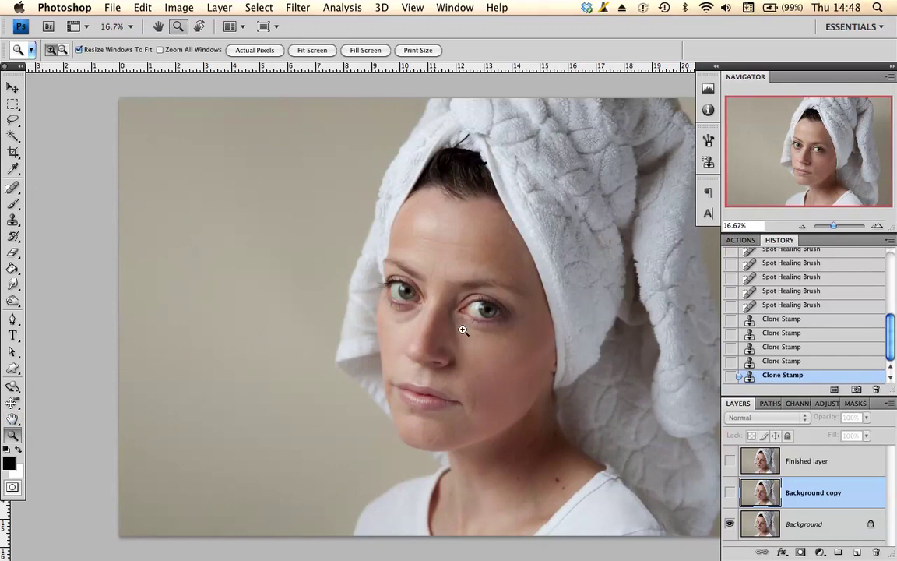
Return the view to 16.7% and make the Background copy layer visible again.
{"action": "key", "text": "alt"}
{"action": "left_click", "coordinate": [463, 330]}
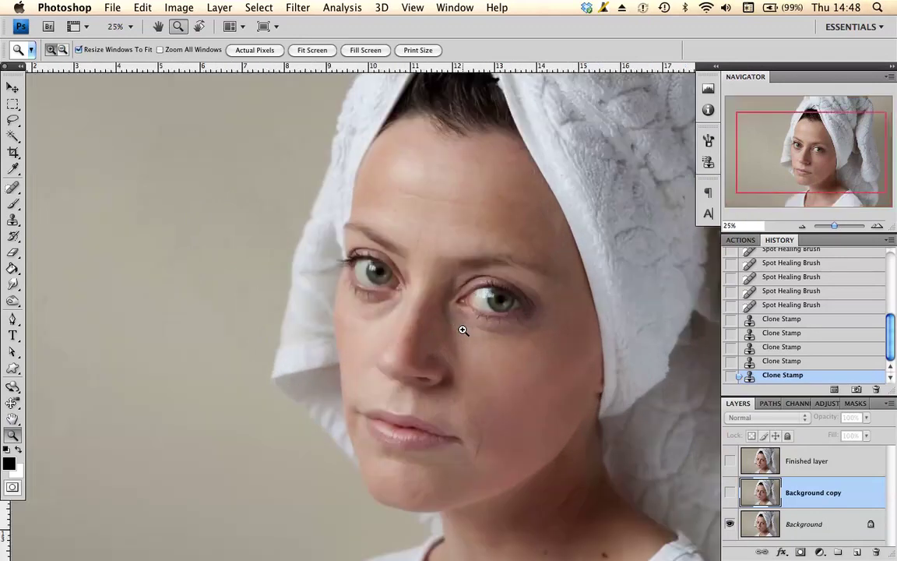
{"action": "key", "text": "alt"}
{"action": "left_click", "coordinate": [462, 330], "text": "alt"}
{"action": "left_click", "coordinate": [463, 330], "text": "alt"}
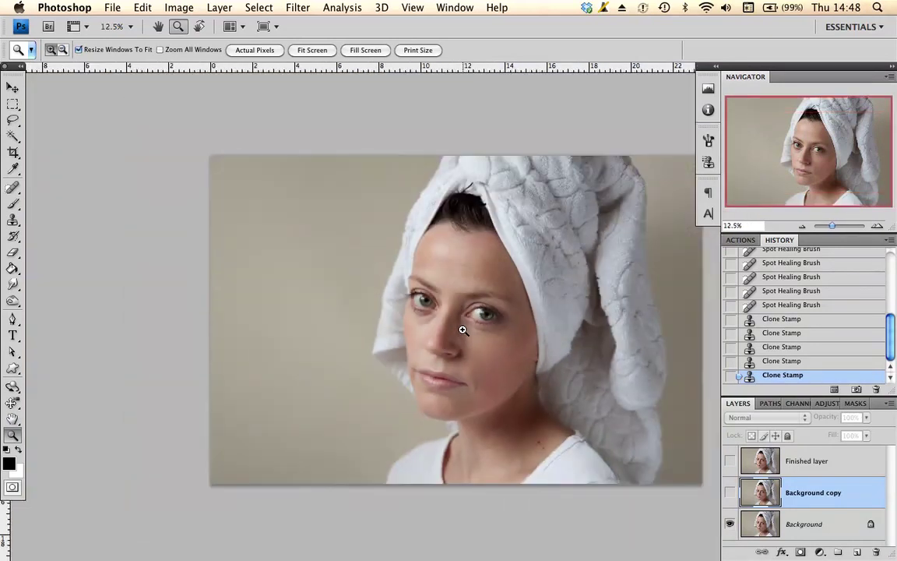
{"action": "left_click", "coordinate": [463, 330], "text": "alt"}
{"action": "left_click", "coordinate": [463, 330]}
{"action": "left_click", "coordinate": [463, 330]}
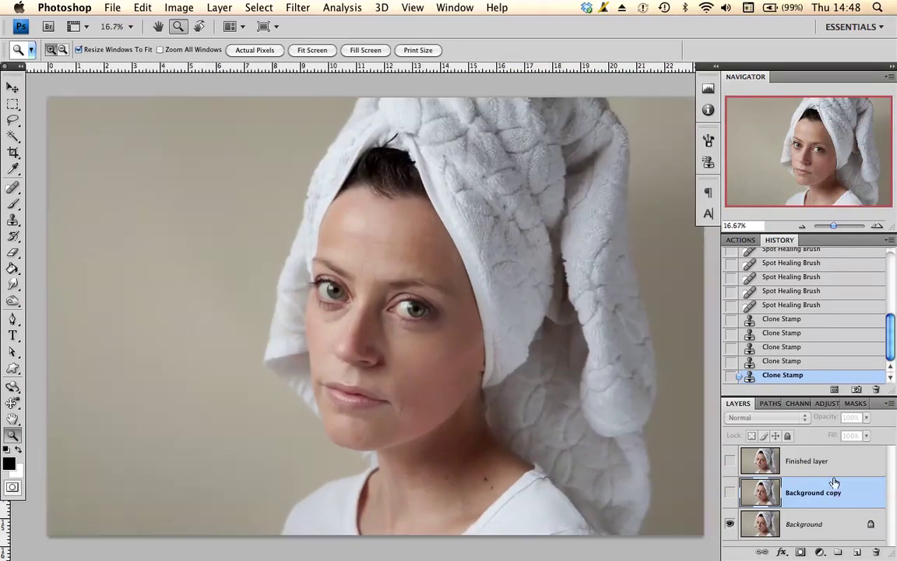
{"action": "left_click", "coordinate": [729, 492]}
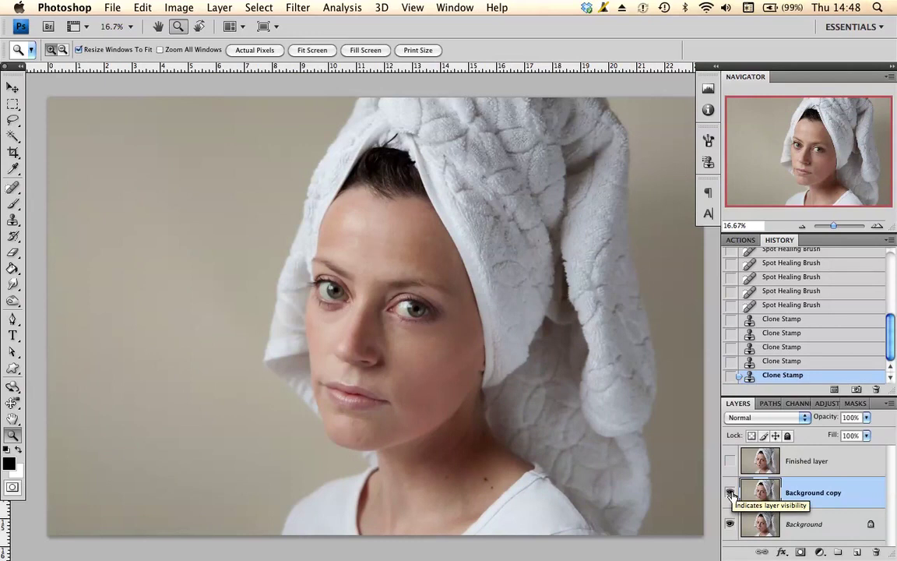
{"action": "left_click", "coordinate": [504, 388]}
{"action": "scroll", "coordinate": [504, 388], "scroll_direction": "left", "scroll_amount": 2}
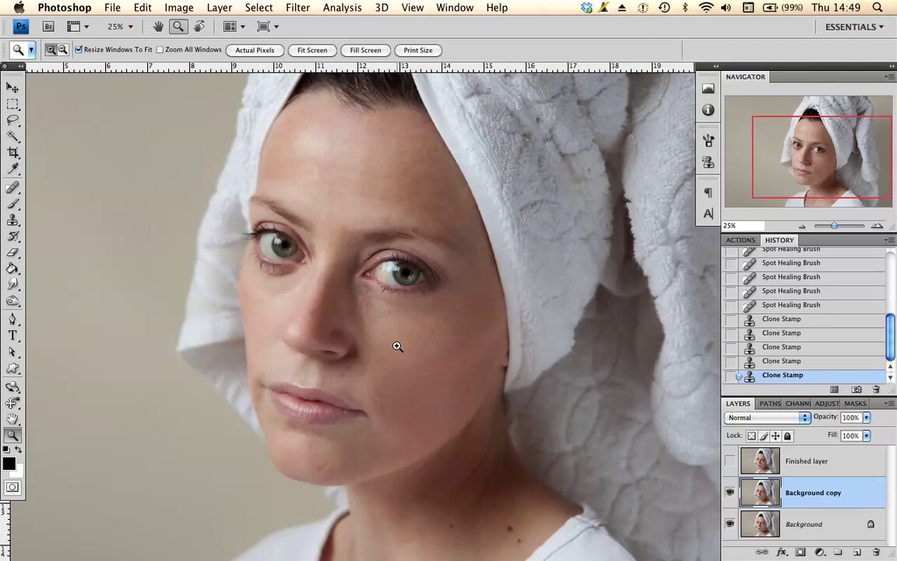
{"action": "scroll", "coordinate": [398, 346], "scroll_direction": "up", "scroll_amount": 3}
{"action": "scroll", "coordinate": [397, 346], "scroll_direction": "left", "scroll_amount": 2}
{"action": "scroll", "coordinate": [398, 346], "scroll_direction": "down", "scroll_amount": 2}
{"action": "scroll", "coordinate": [397, 346], "scroll_direction": "right", "scroll_amount": 3}
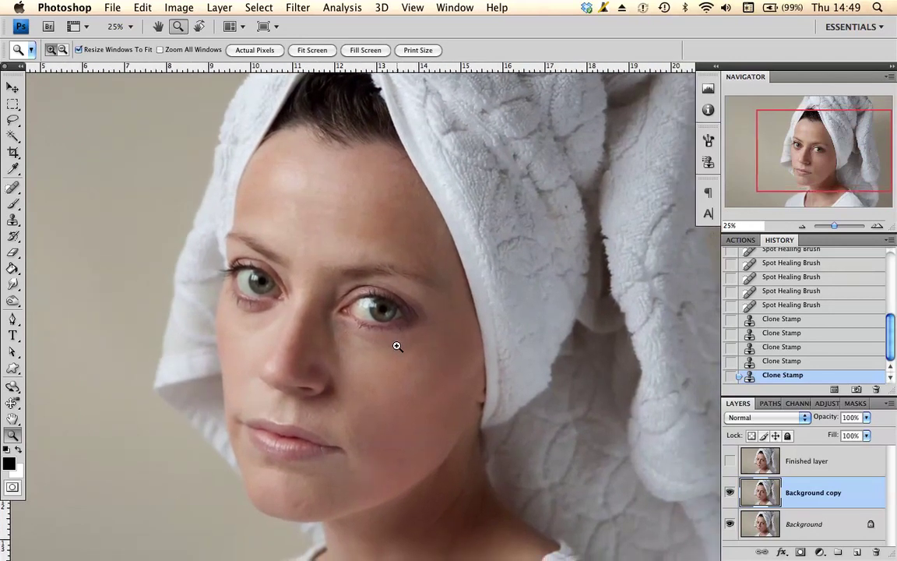
{"action": "left_click", "coordinate": [730, 492]}
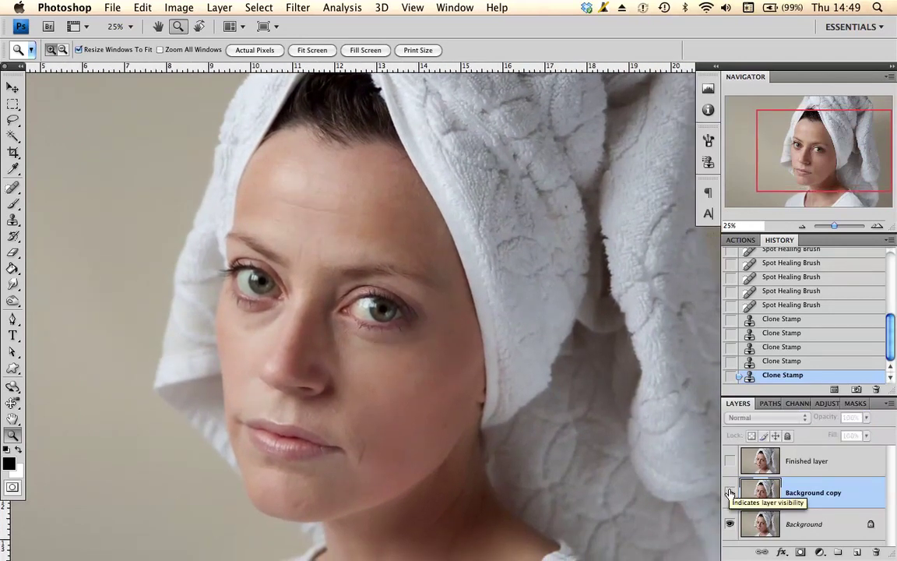
{"action": "left_click", "coordinate": [730, 492]}
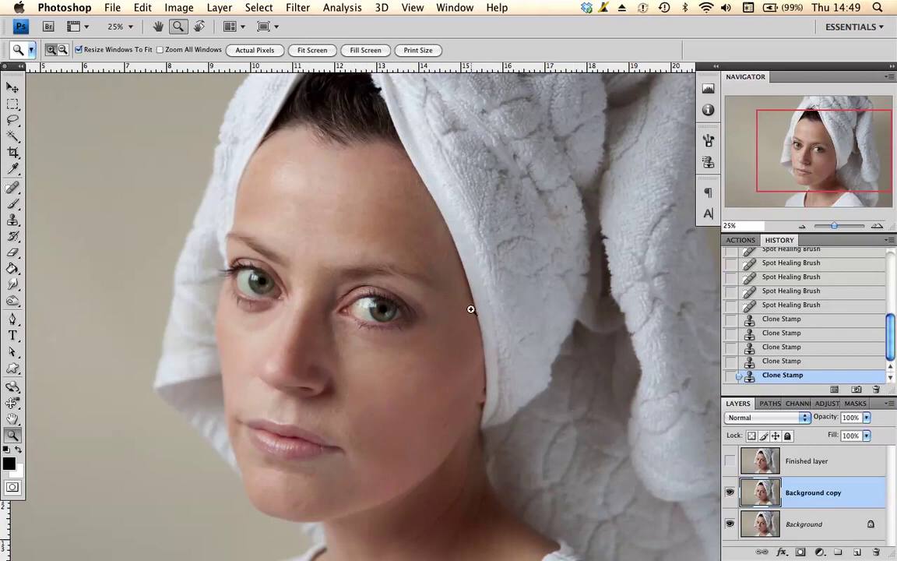
{"action": "left_click", "coordinate": [729, 493]}
{"action": "left_click", "coordinate": [729, 492]}
{"action": "mouse_move", "coordinate": [689, 557]}
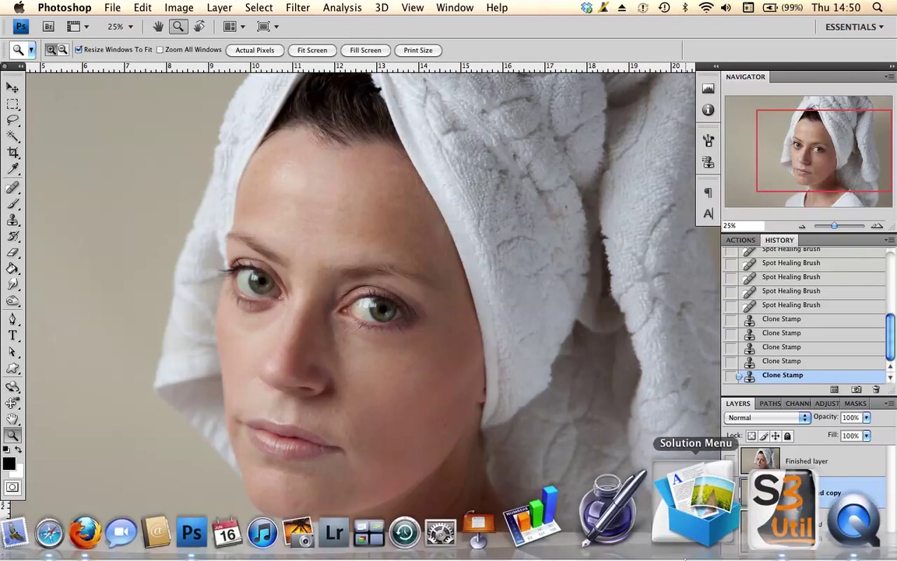